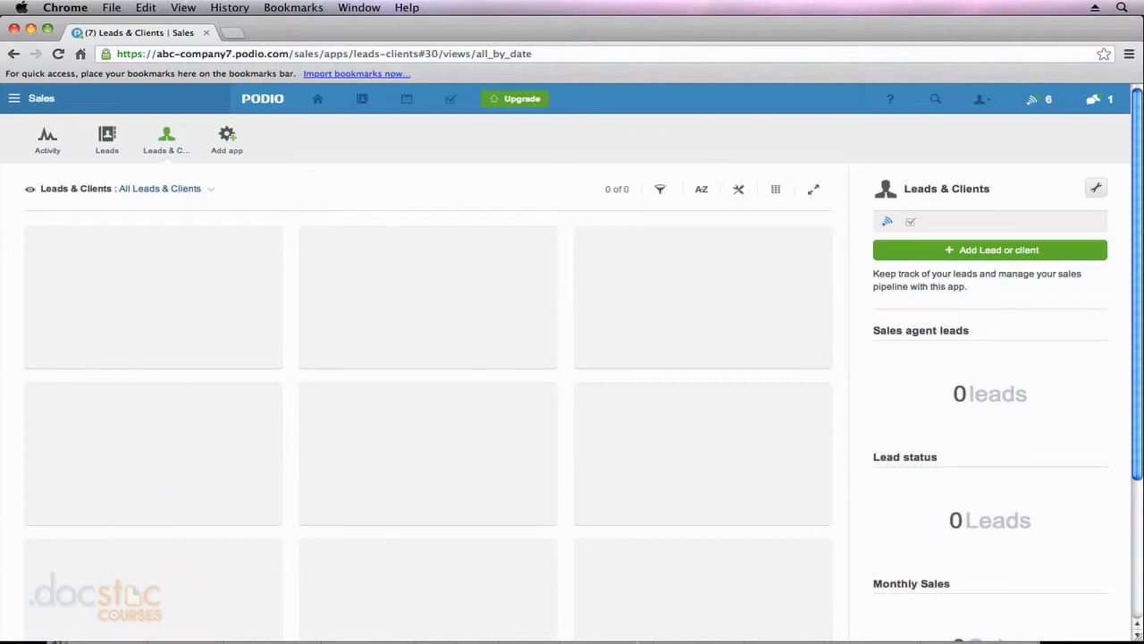
Step: Go back from the spreadsheet to the Leads & Clients app and start an Excel Import
click(858, 617)
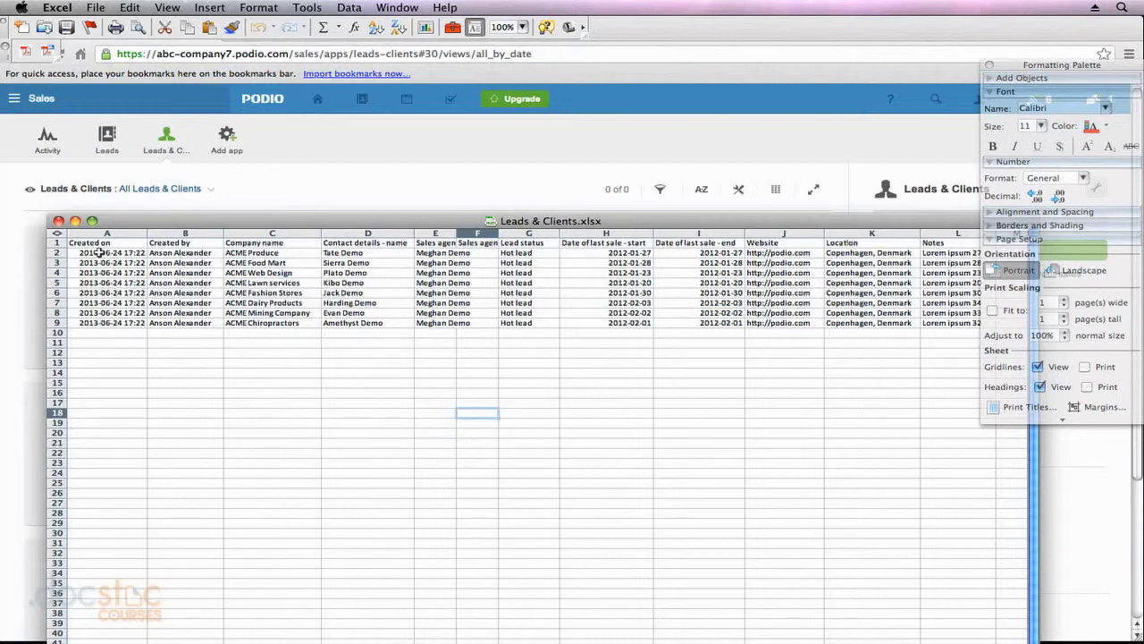
click(282, 193)
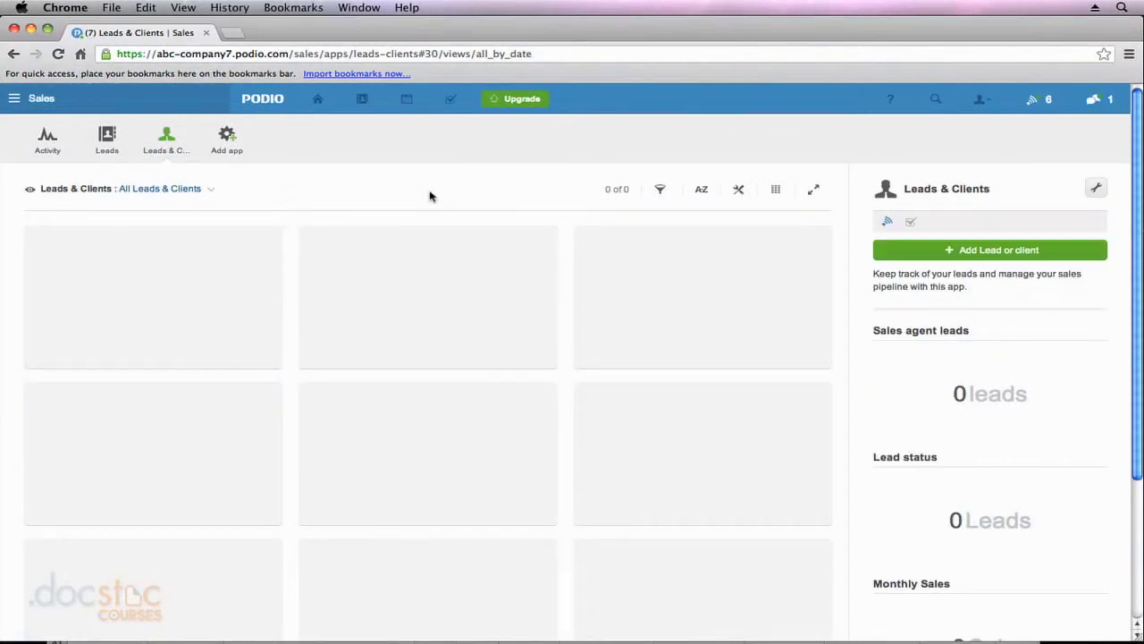
click(1097, 189)
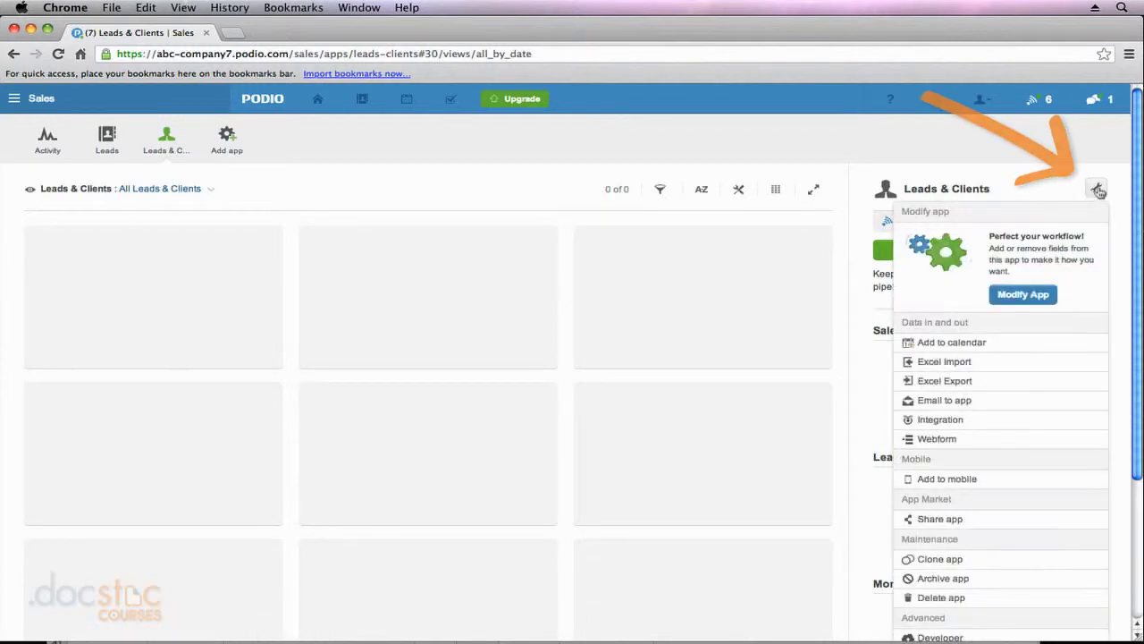
click(962, 366)
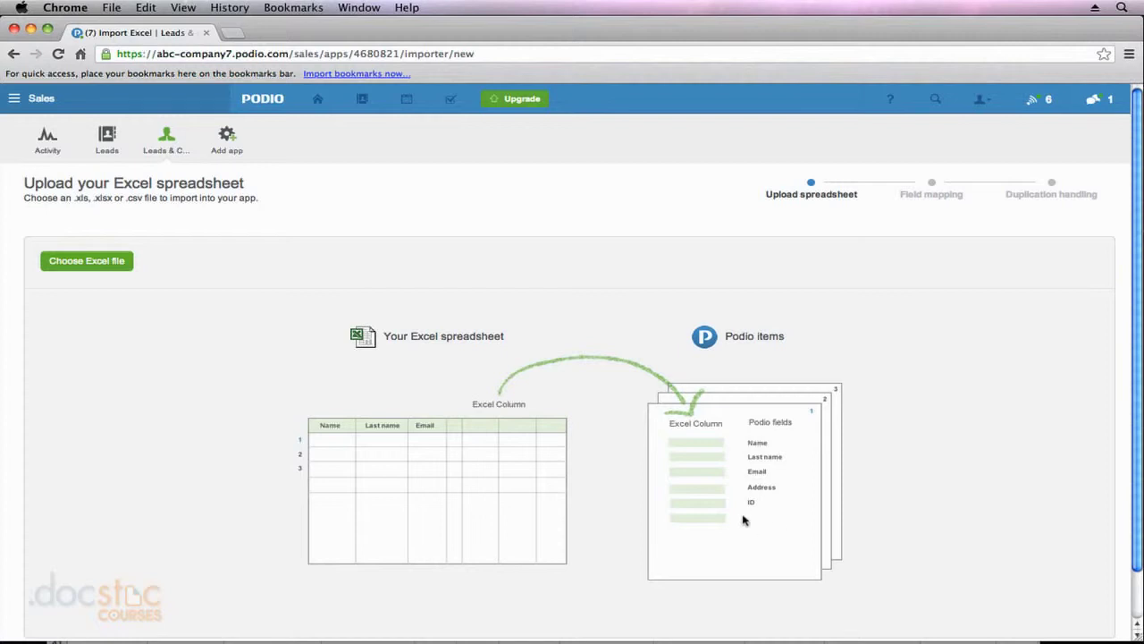
Step: Upload Leads & Clients.xlsx from the Desktop as the import spreadsheet
click(111, 269)
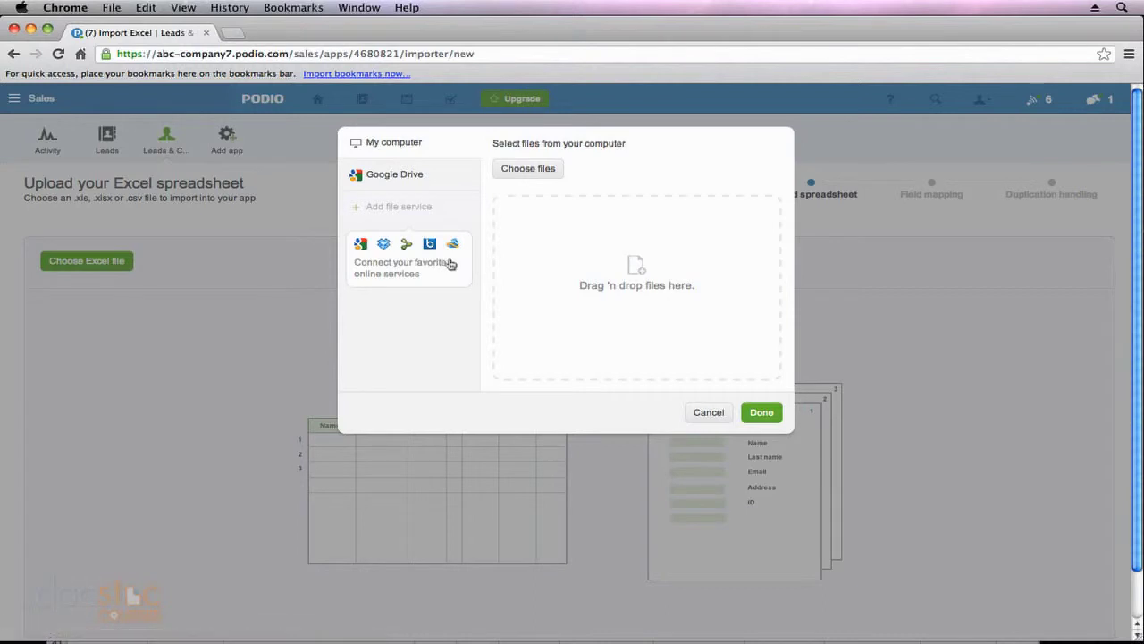
click(539, 171)
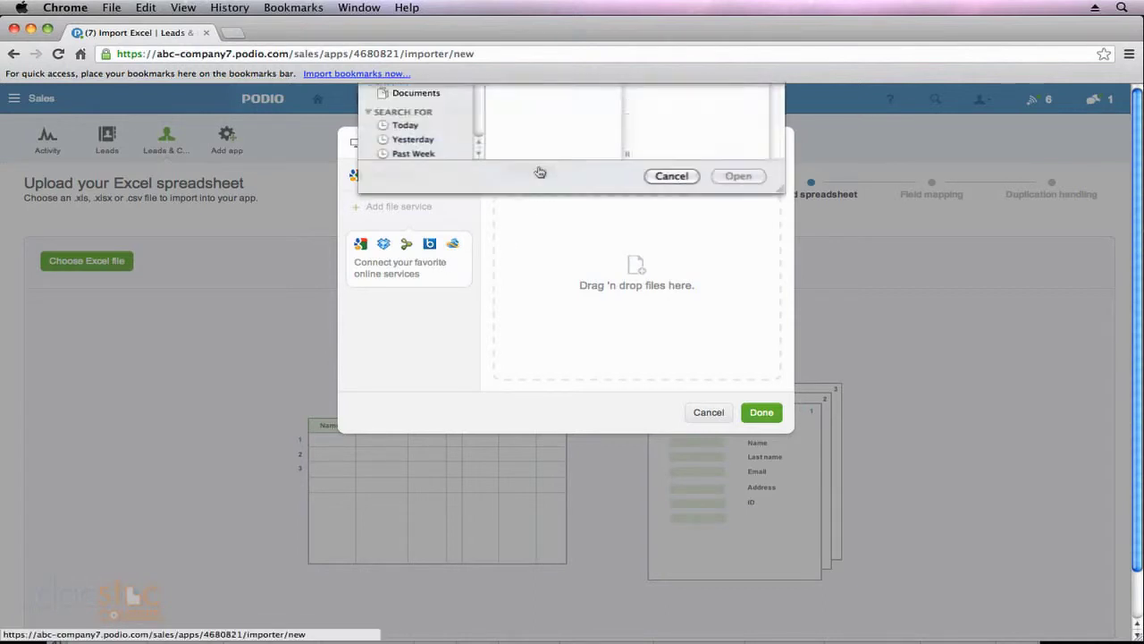
click(527, 123)
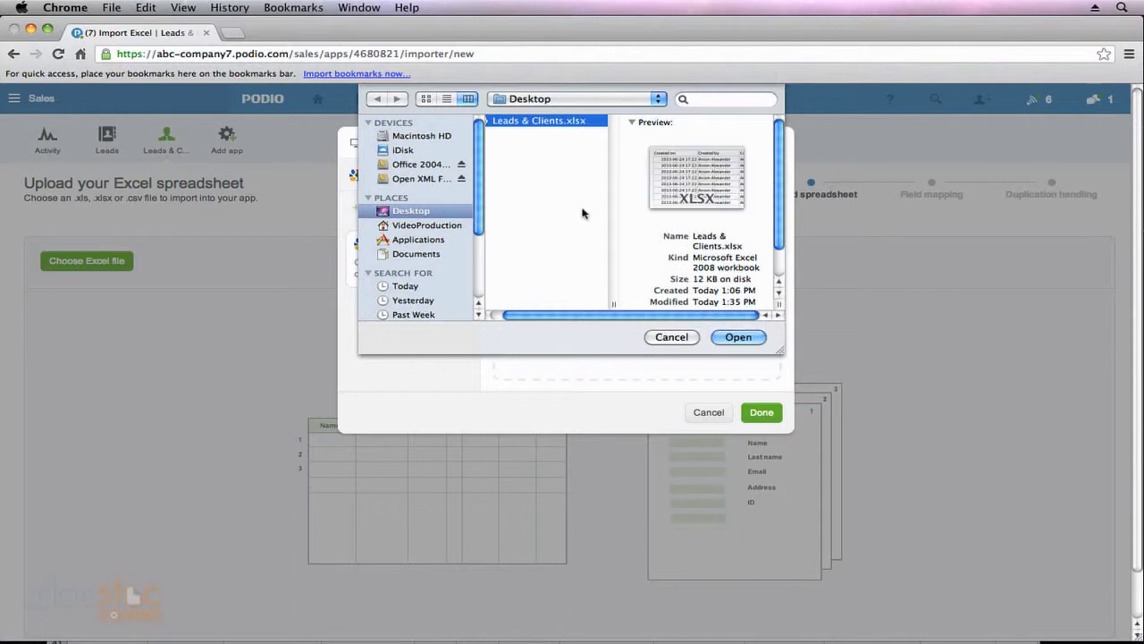
click(733, 337)
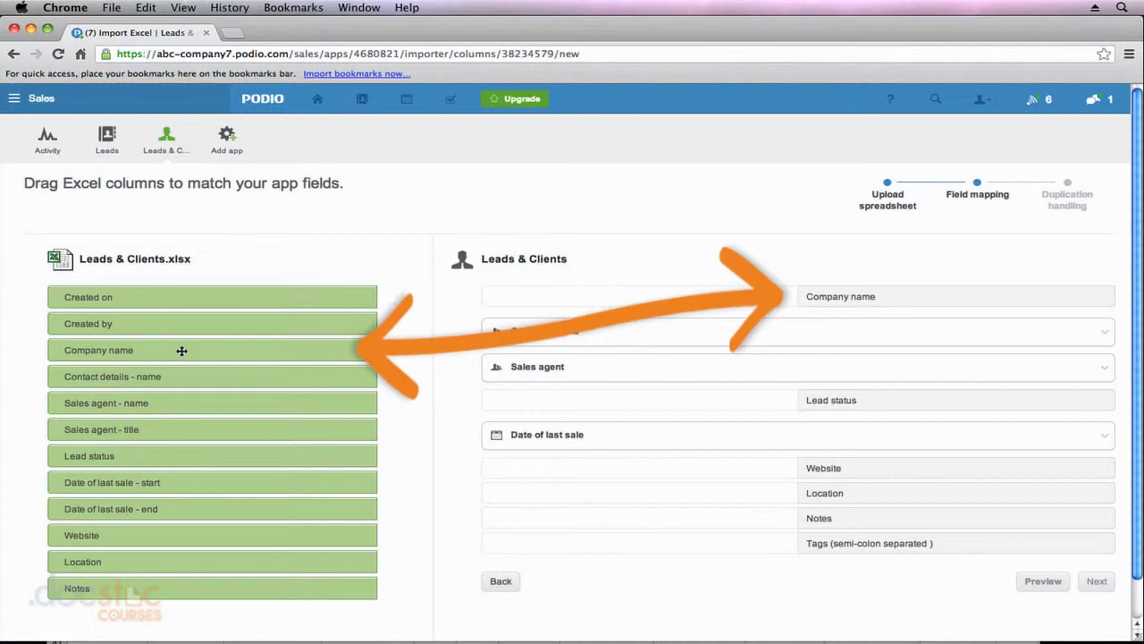
Step: Map the Company name column to Company name and Contact details - name to the contact's Name
drag(181, 350, 562, 299)
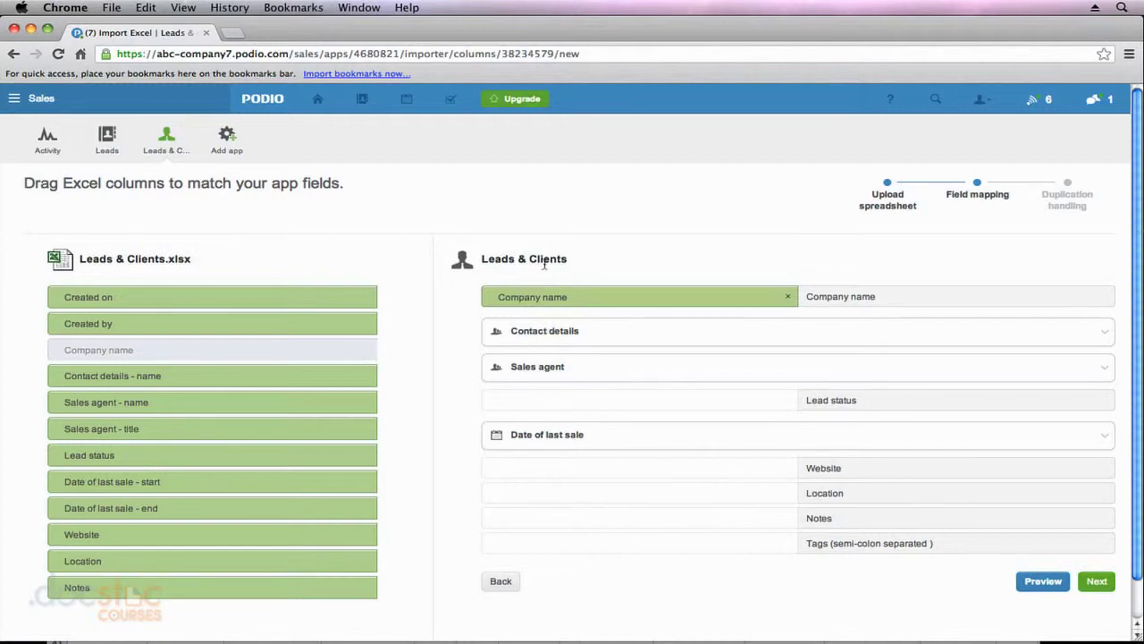
click(699, 336)
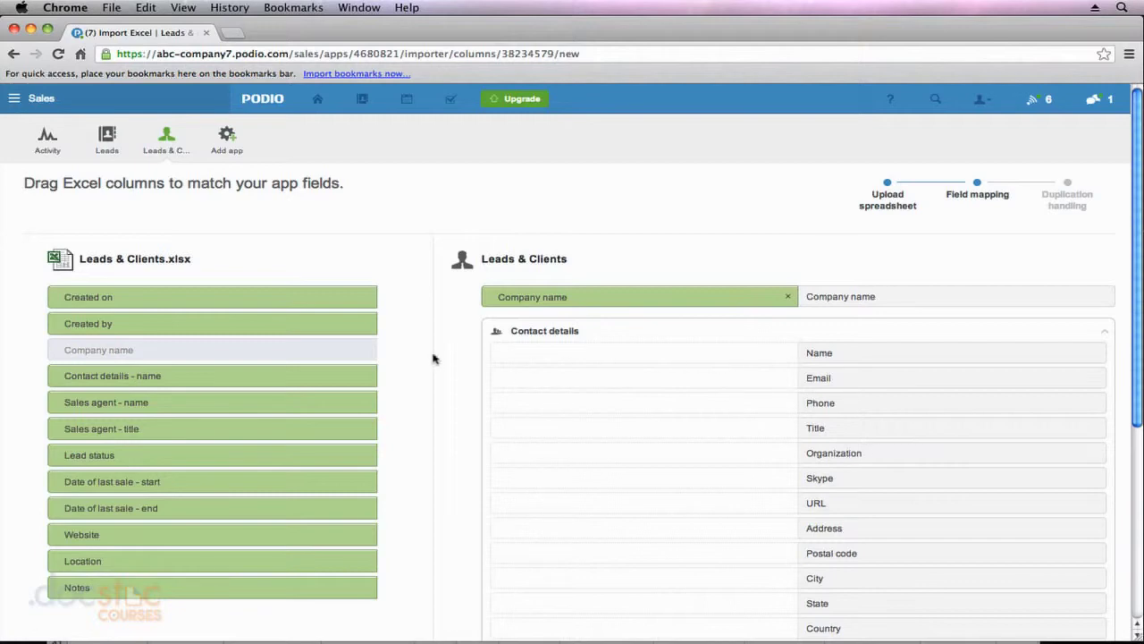
drag(186, 375, 579, 346)
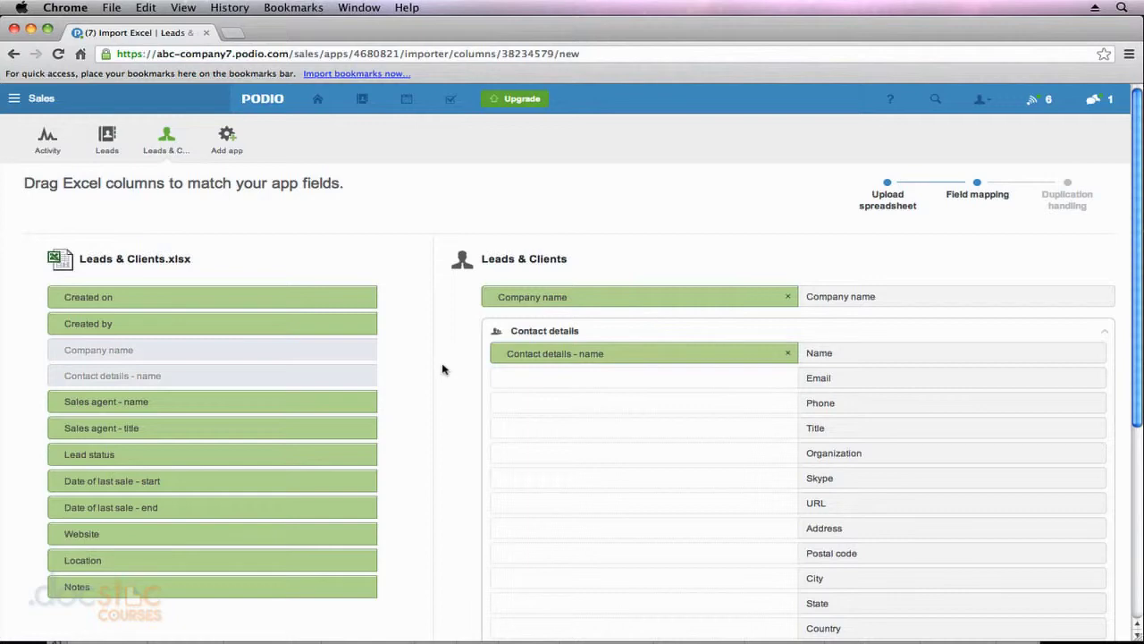
Step: Map Sales agent name and title, Lead status, and Date of last sale start and end columns
click(607, 333)
click(582, 371)
drag(357, 401, 733, 390)
drag(309, 421, 678, 462)
drag(302, 453, 636, 401)
drag(283, 479, 643, 457)
drag(279, 512, 644, 481)
Step: Map the Website, Location and Notes columns to their matching fields
click(873, 433)
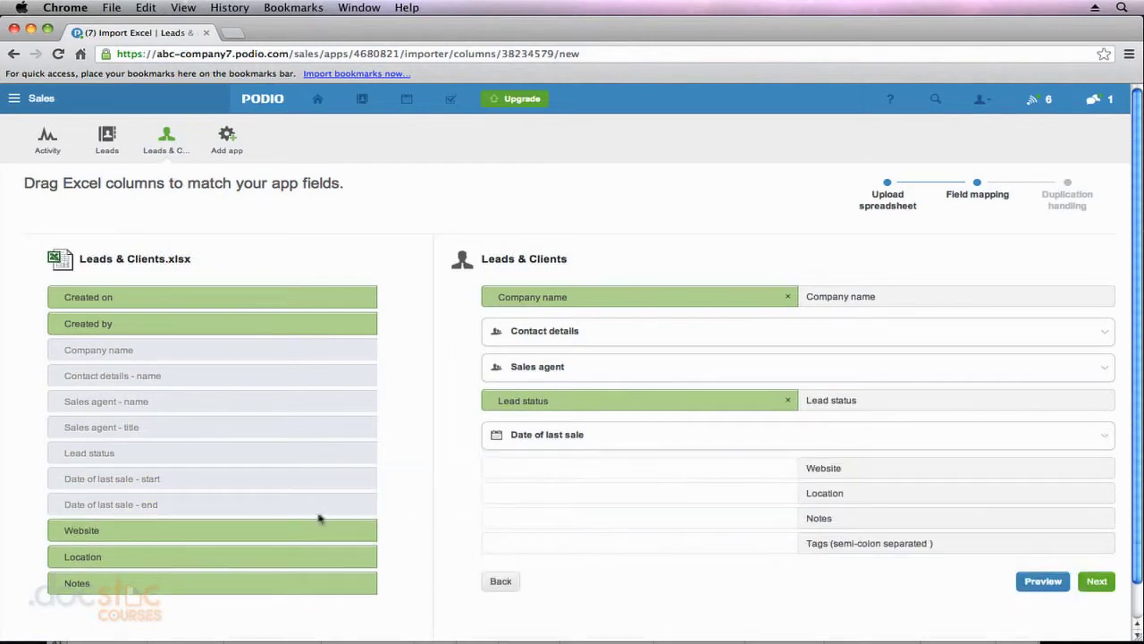
drag(321, 523, 643, 468)
drag(312, 552, 644, 493)
drag(339, 578, 644, 518)
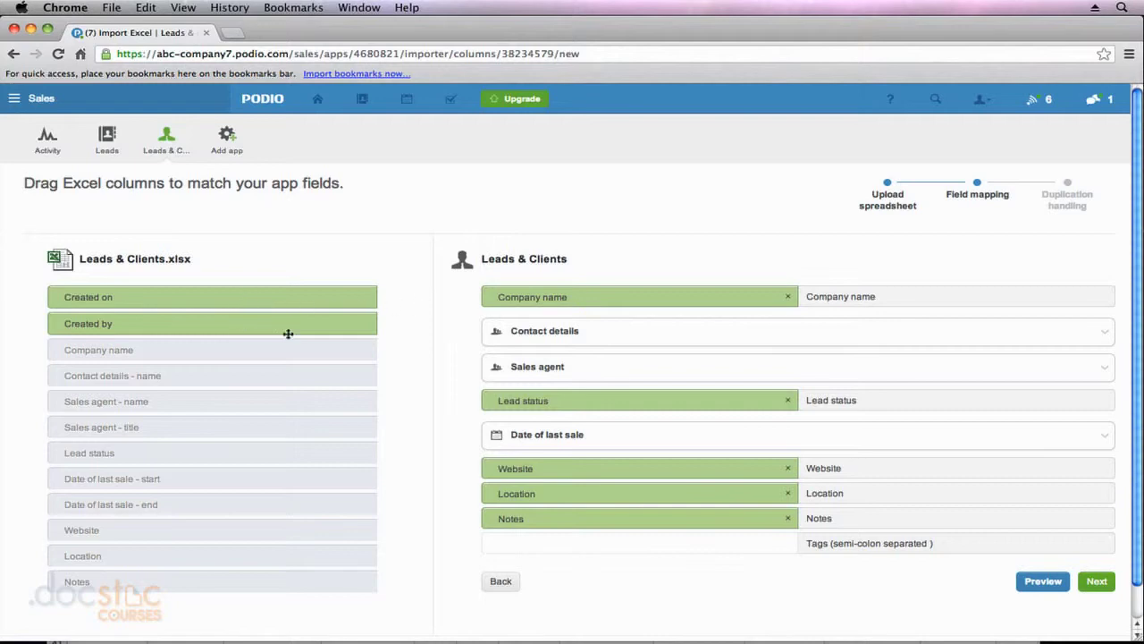
scroll(394, 345, down, 1)
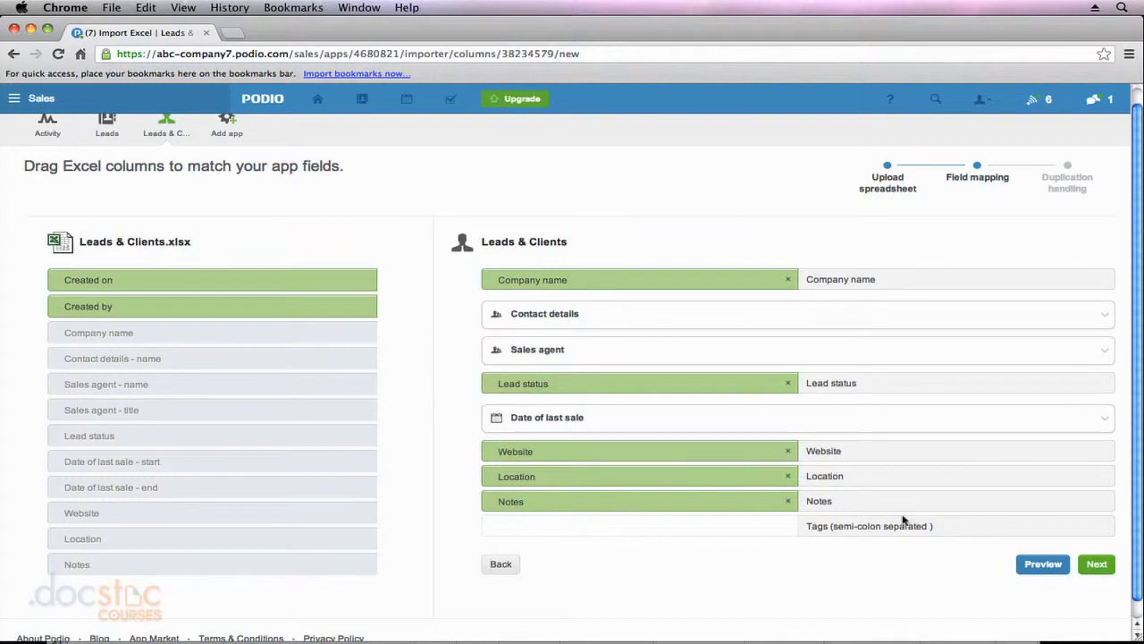
click(1039, 567)
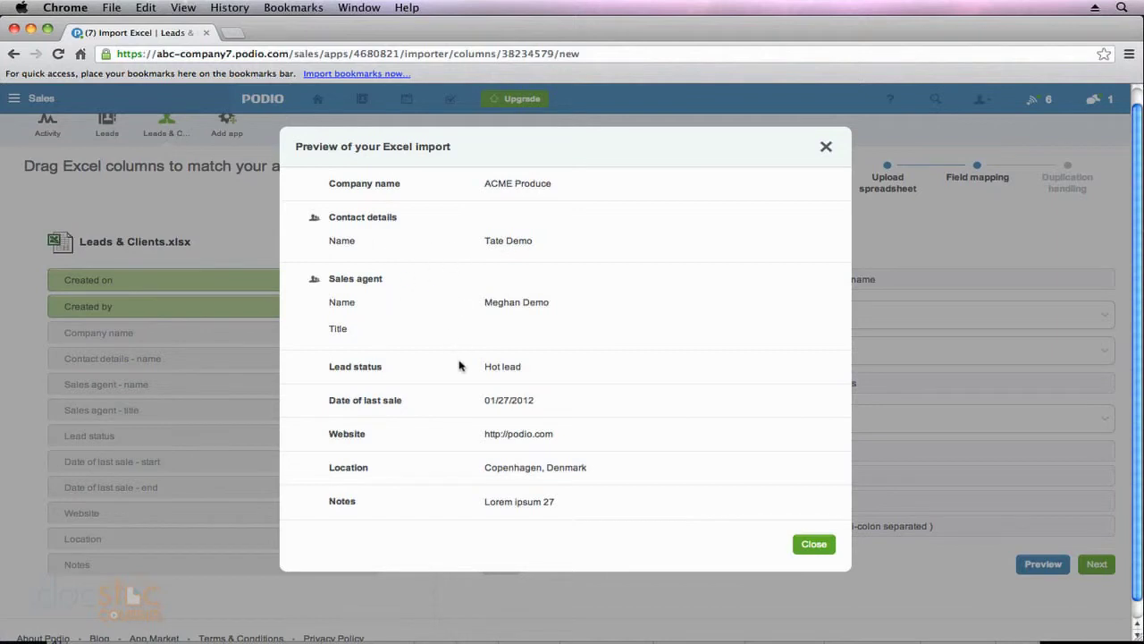
click(810, 542)
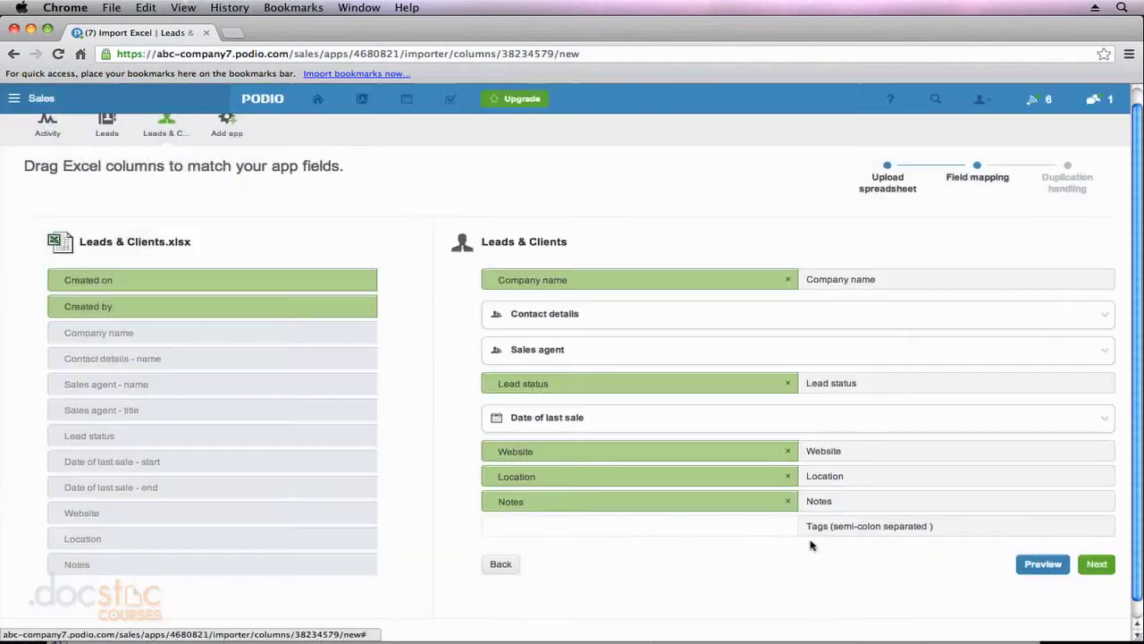
click(1098, 564)
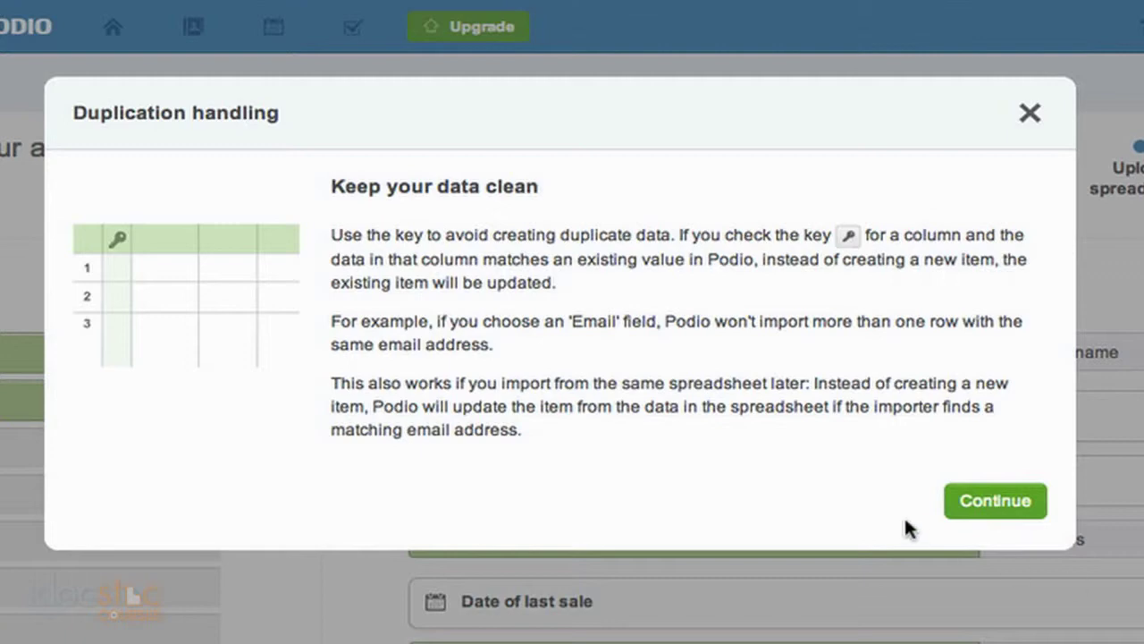
Step: Dismiss the duplication explanation to reach the ACME Produce preview
click(994, 501)
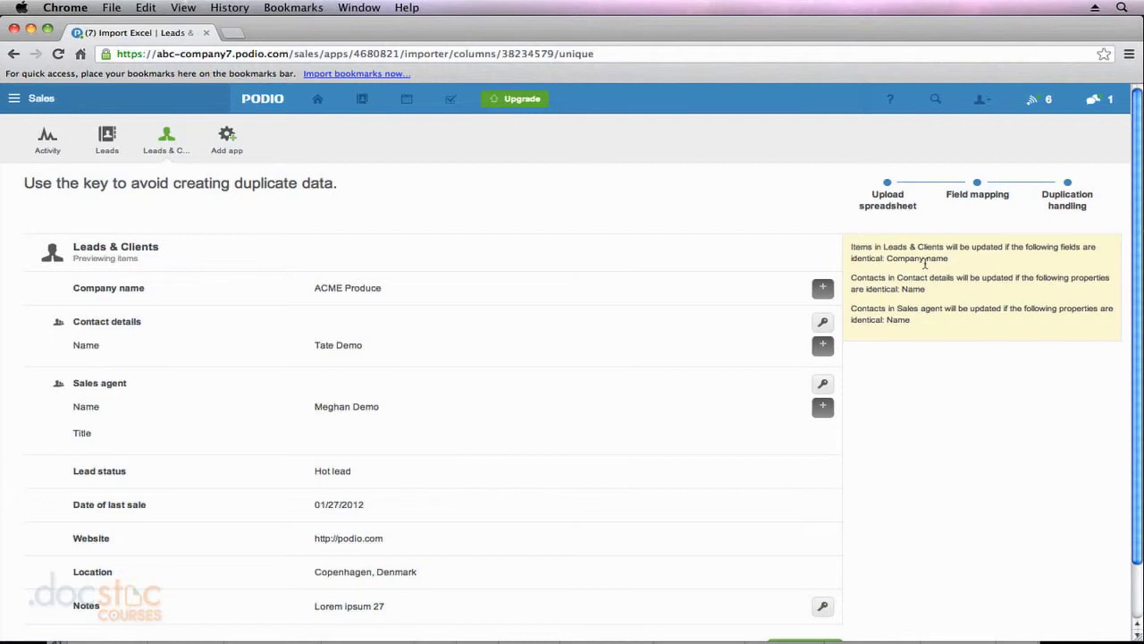
Step: Disable the Company name, Contact details Name and Sales agent Name matching keys
click(822, 288)
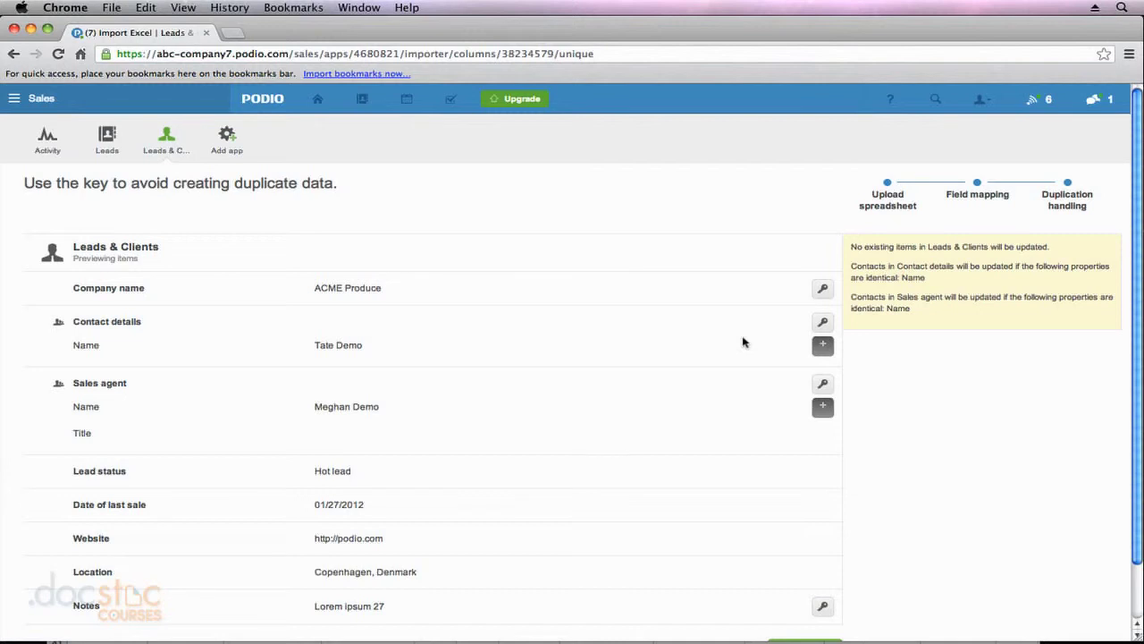
click(823, 346)
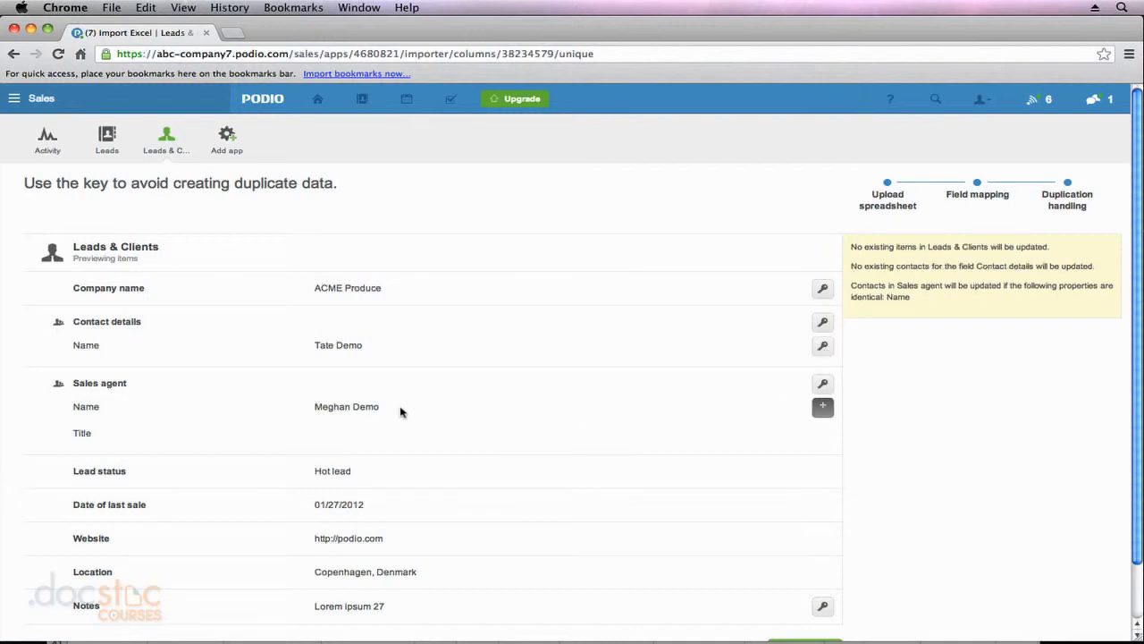
click(825, 408)
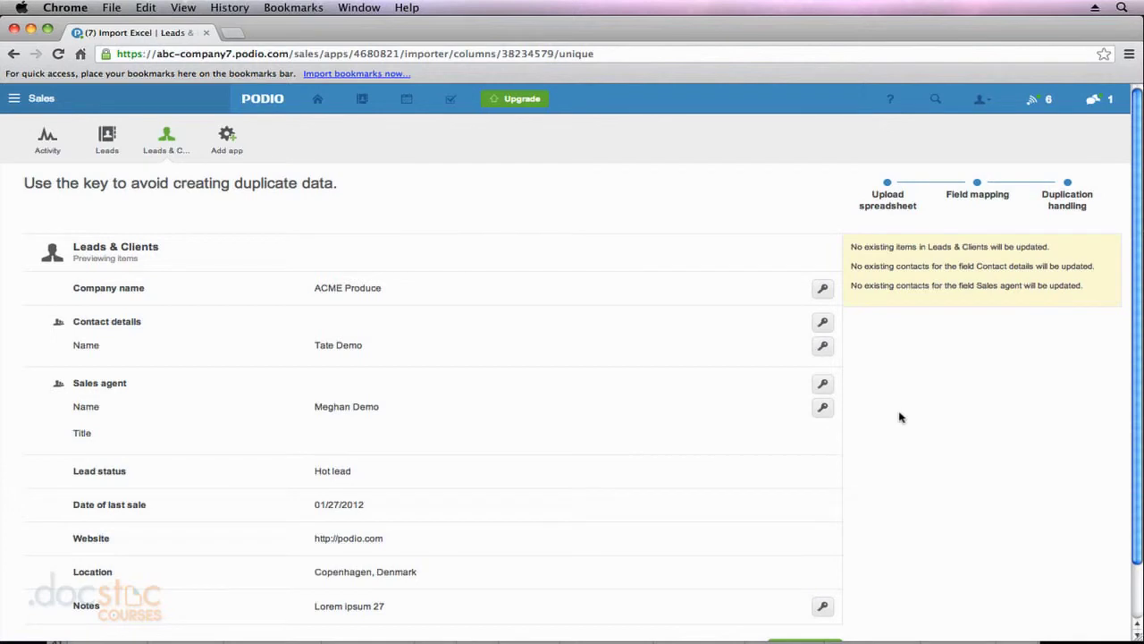
scroll(900, 417, down, 2)
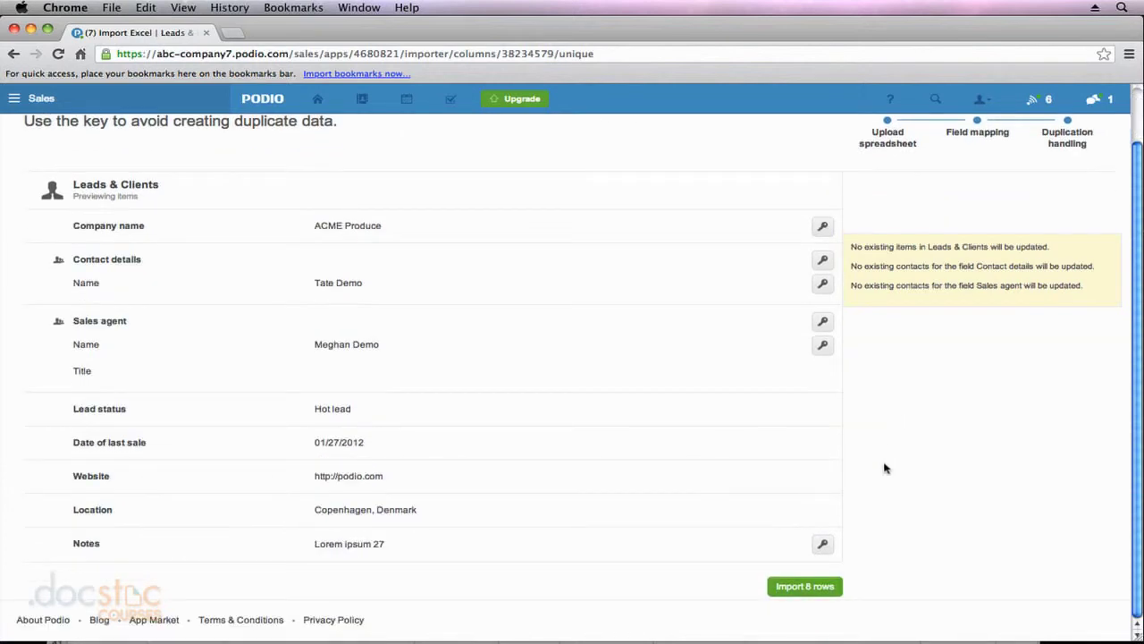
Step: Import all 8 spreadsheet rows into Leads & Clients
click(826, 590)
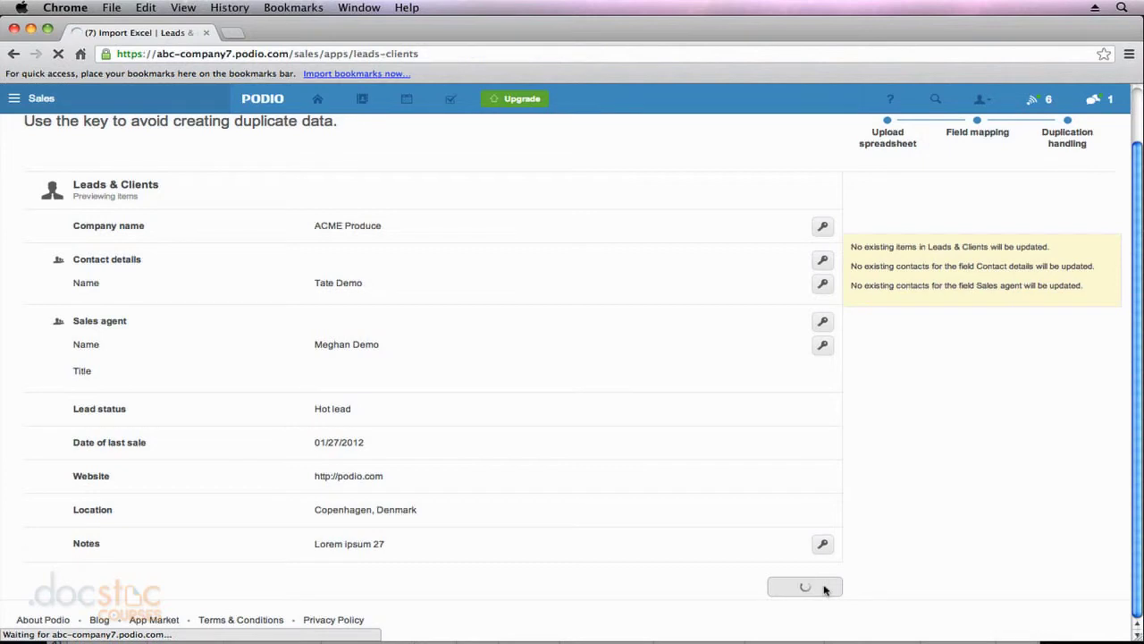